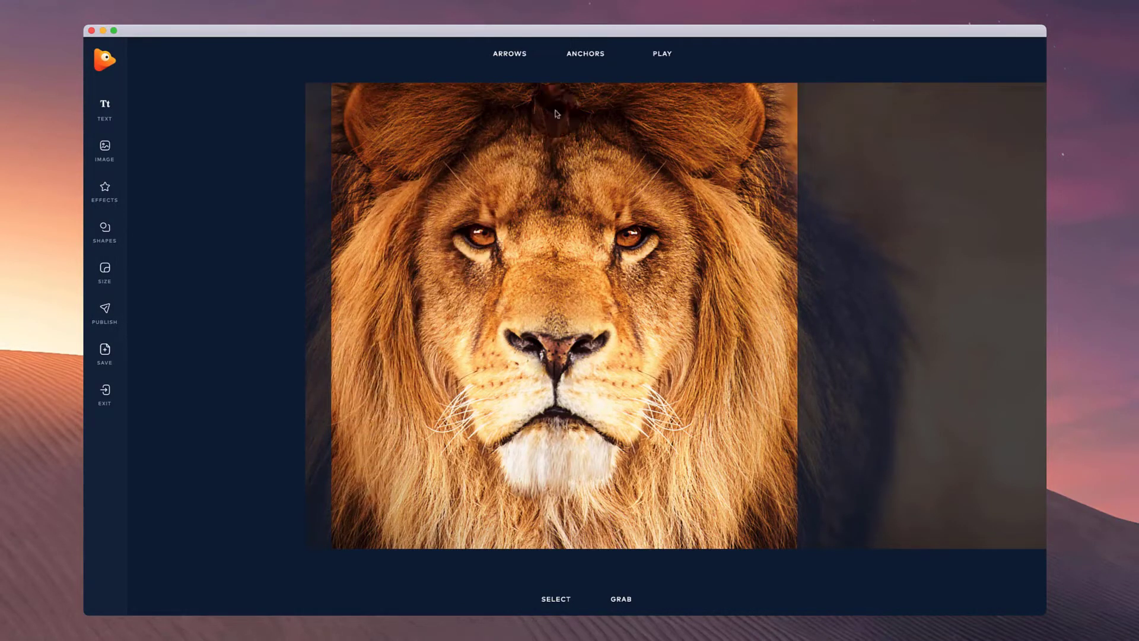
Set the anchor type to Path.
click(576, 65)
click(588, 100)
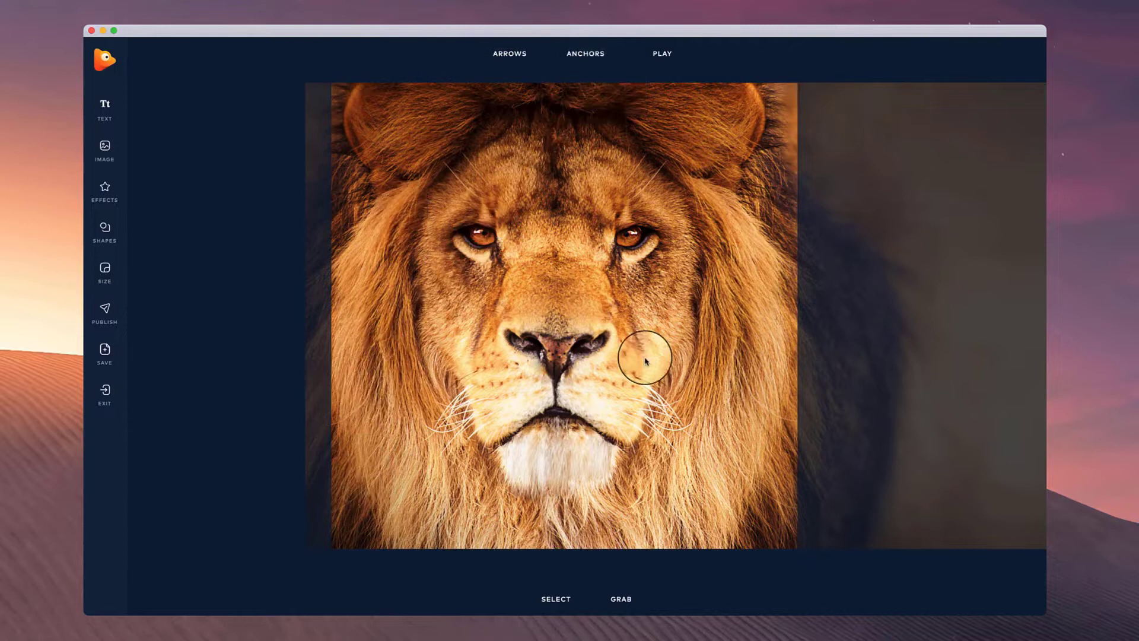
click(585, 54)
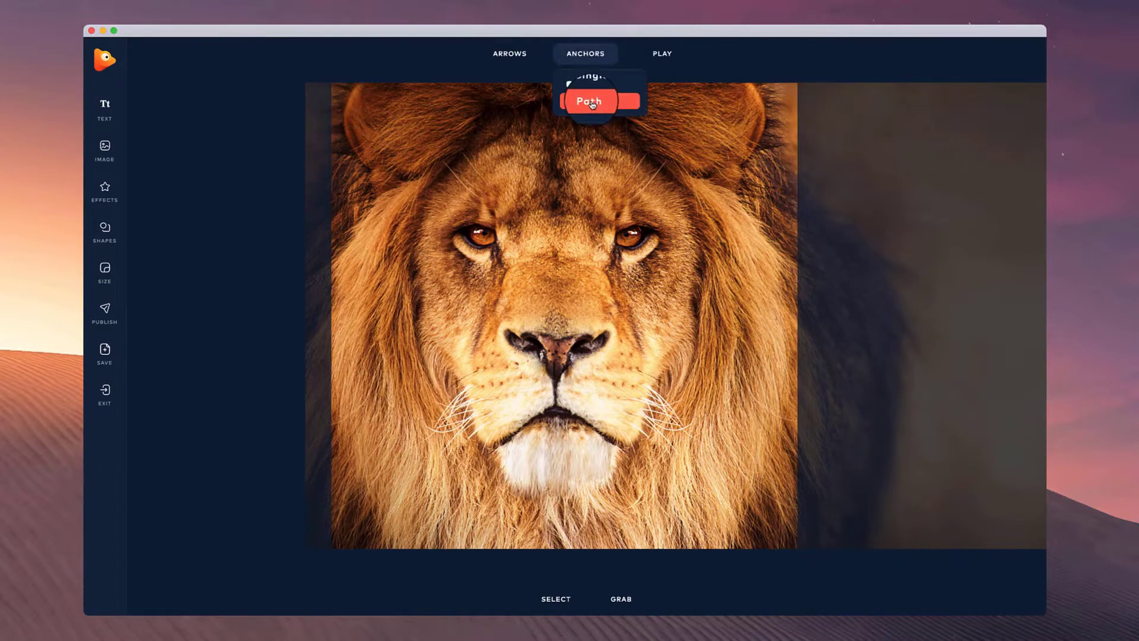
click(591, 102)
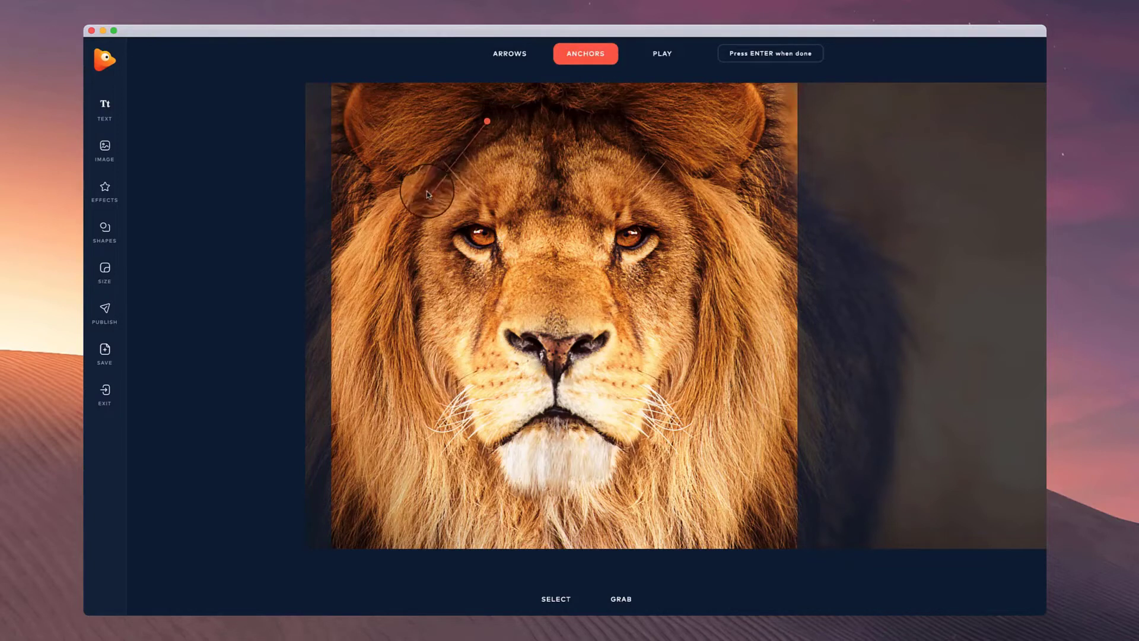
Trace a closed anchor outline around the lion's face and begin anchoring the left eye.
drag(427, 193, 425, 320)
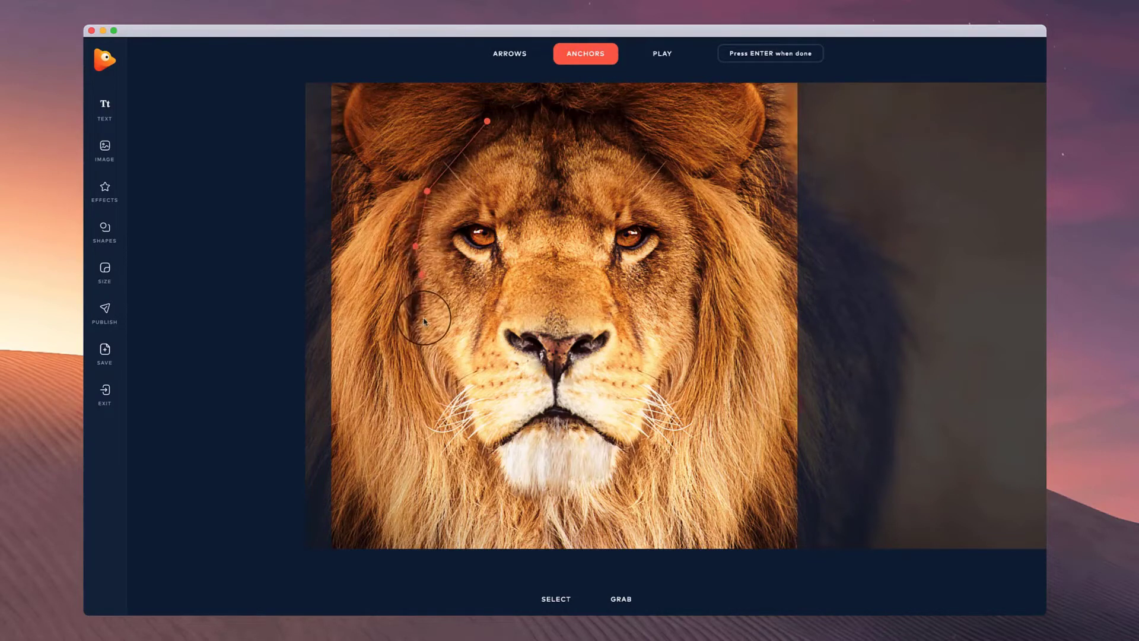
click(461, 366)
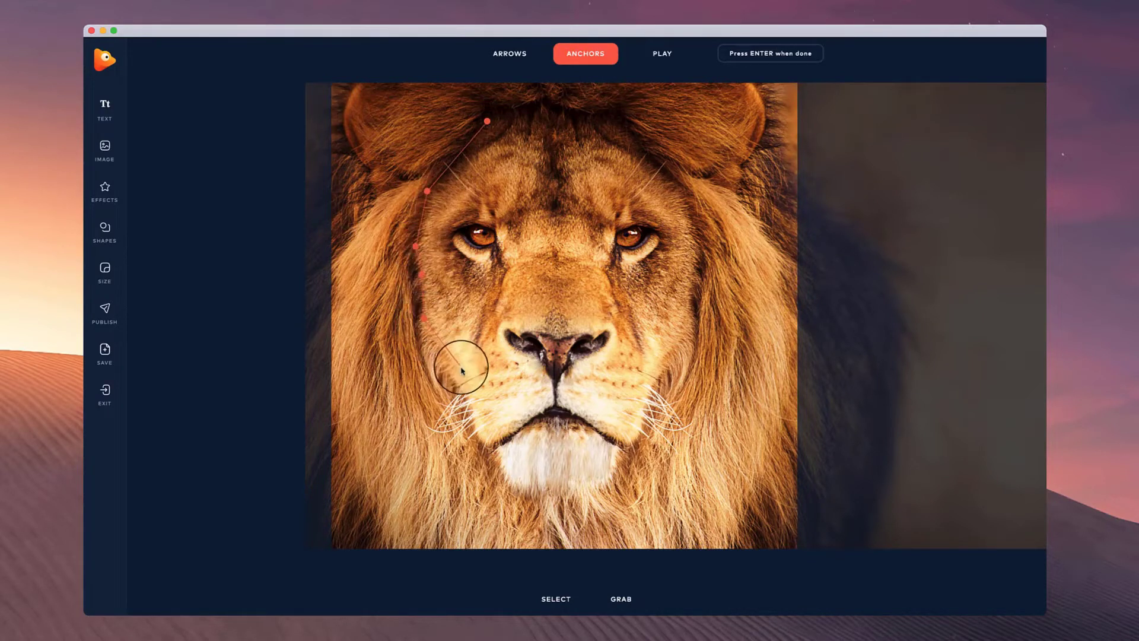
click(487, 445)
click(625, 445)
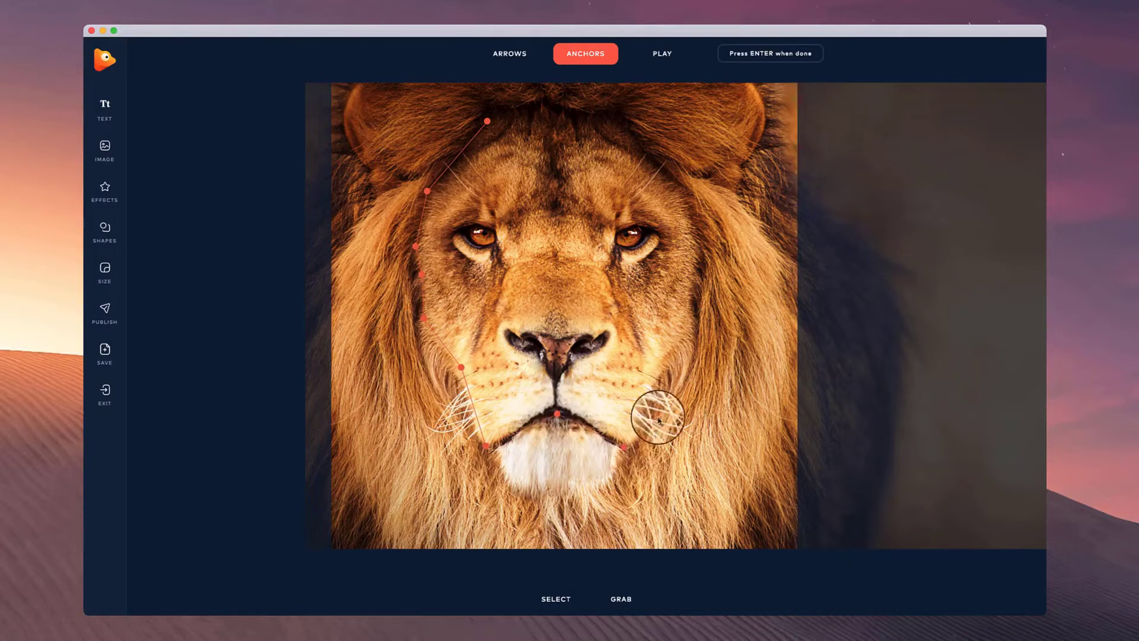
click(659, 379)
drag(698, 329, 651, 145)
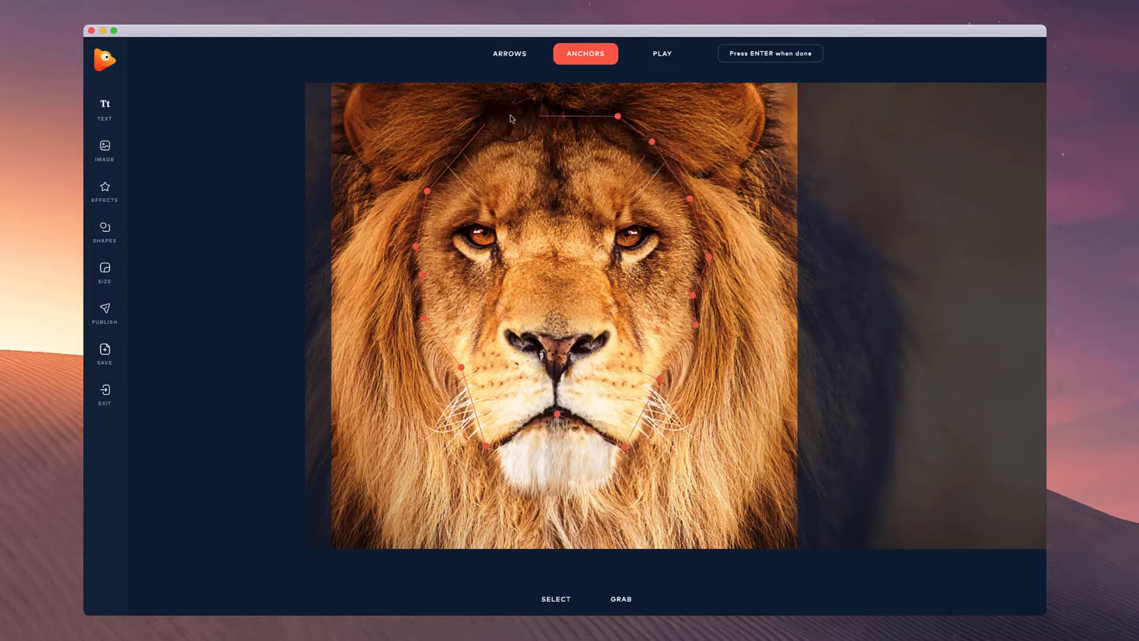
click(493, 119)
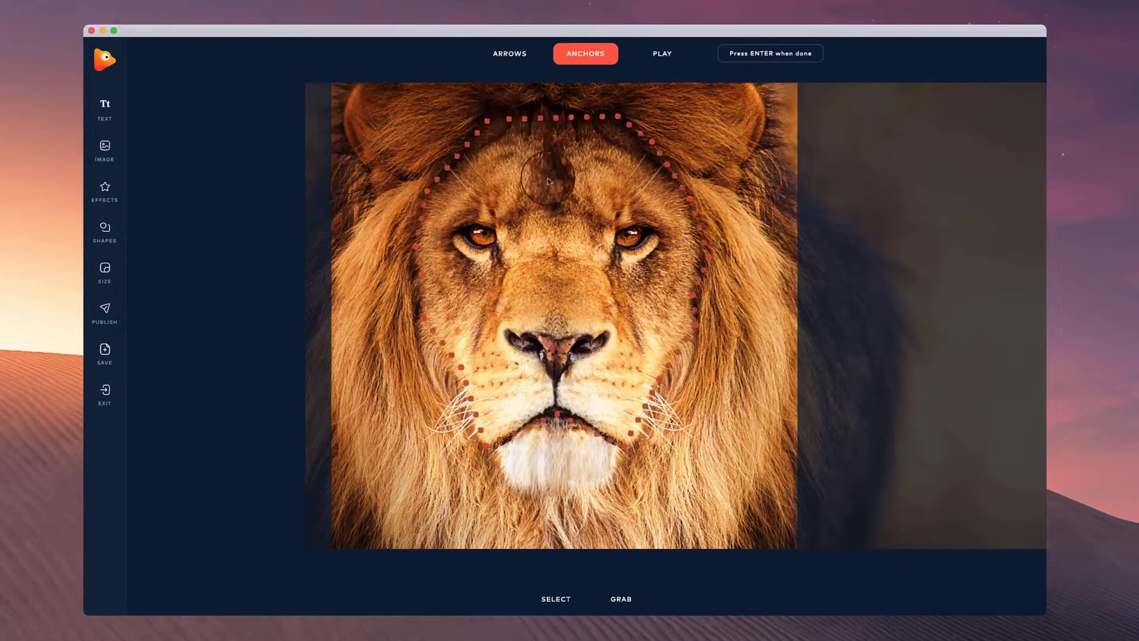
click(455, 234)
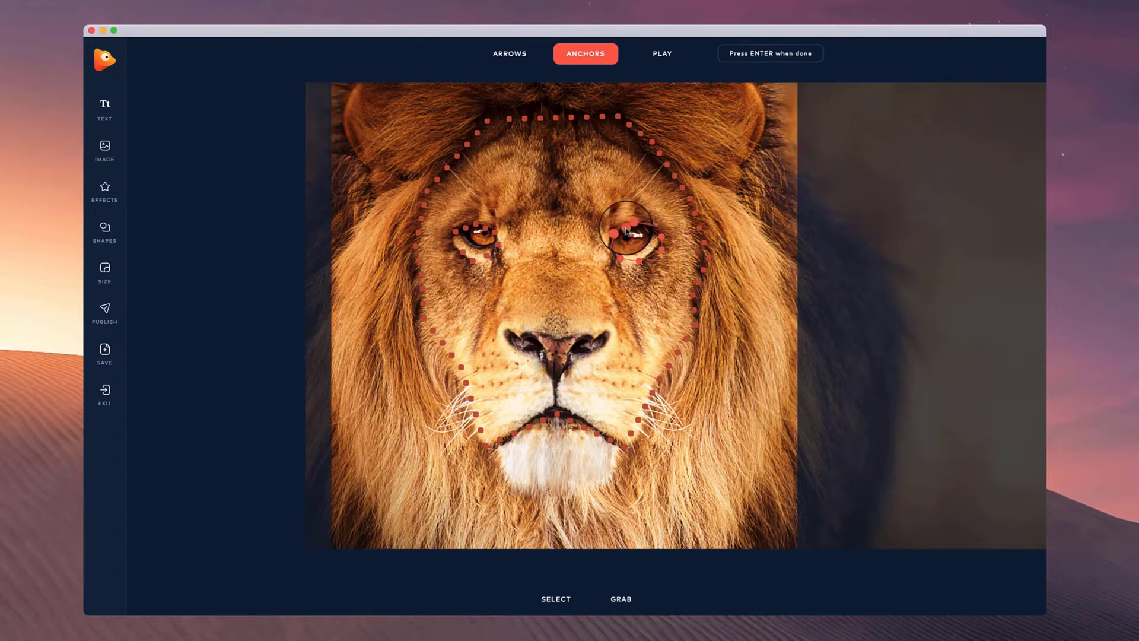
Anchor a closed outline around the nose, from nostril to nostril and along its underside.
click(507, 329)
click(610, 343)
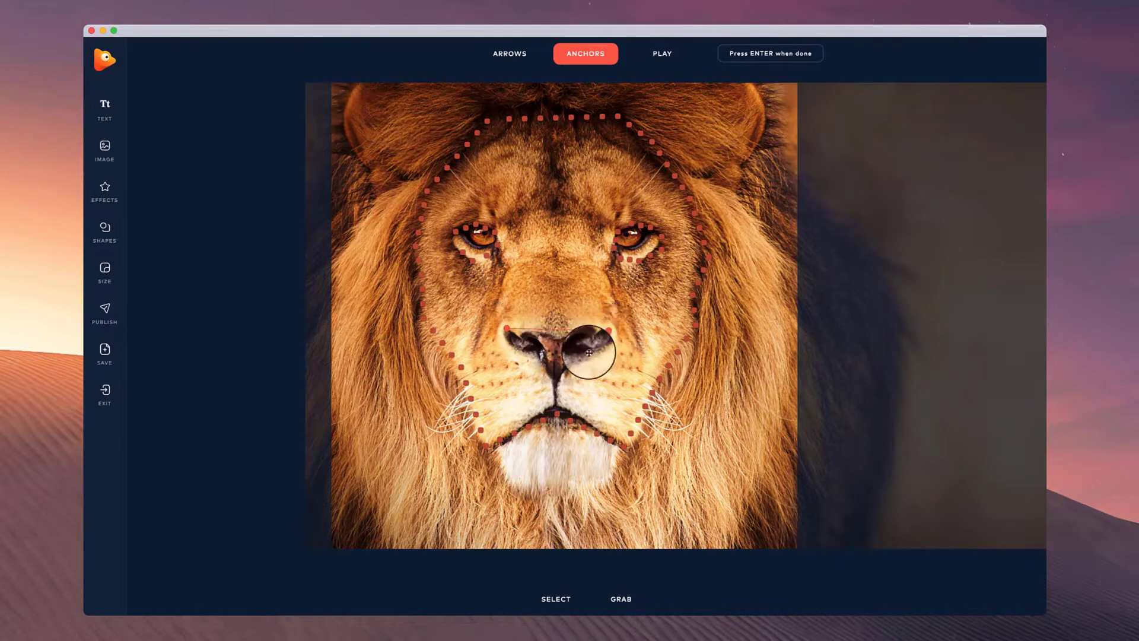
click(570, 365)
click(558, 404)
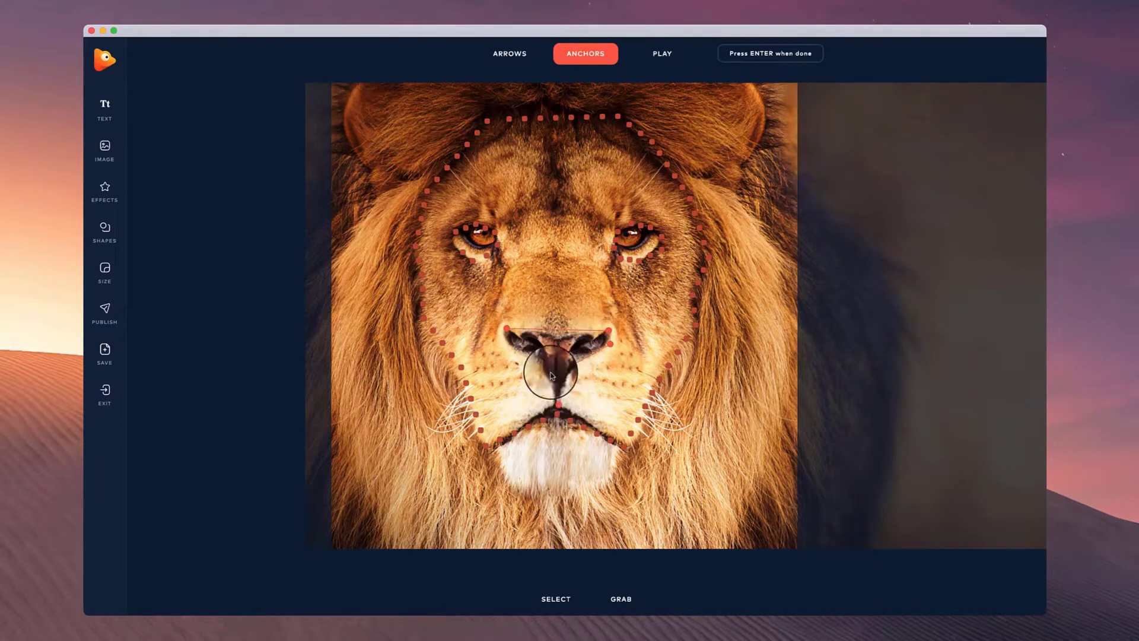
click(551, 371)
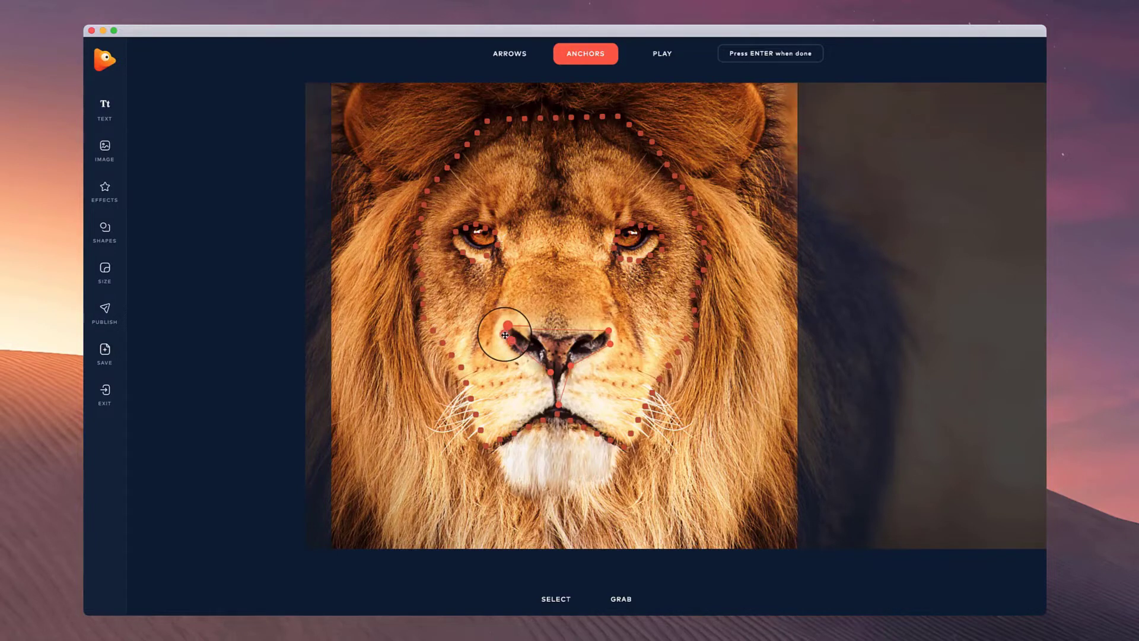
click(505, 332)
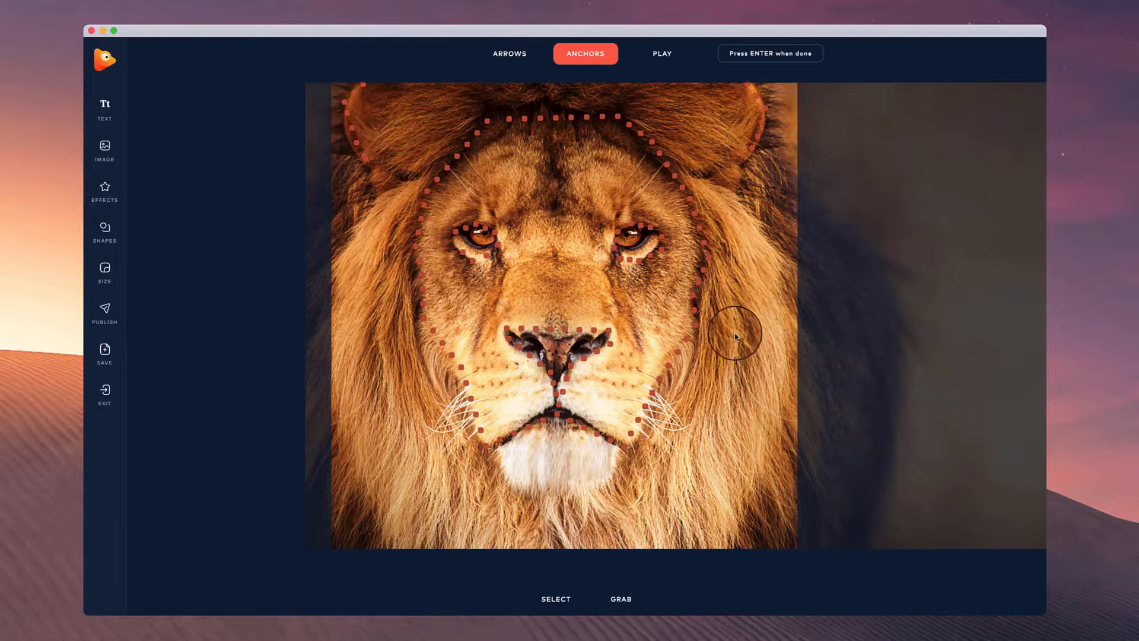
Set the arrow type to Path and draw four motion arrows down the left mane.
click(523, 55)
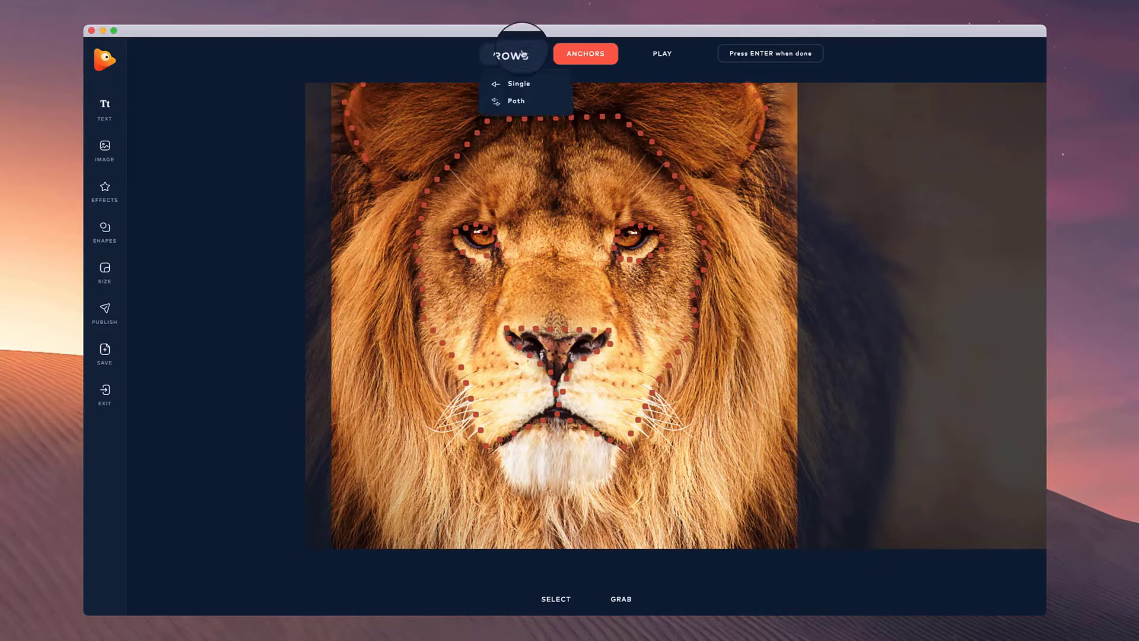
click(525, 103)
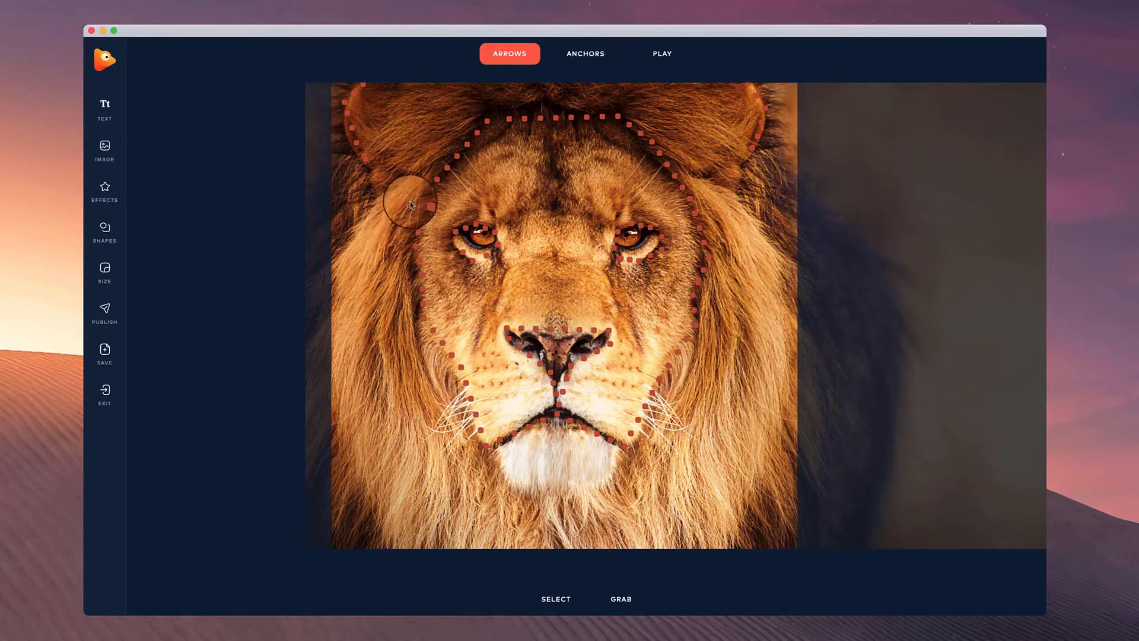
drag(412, 203, 331, 347)
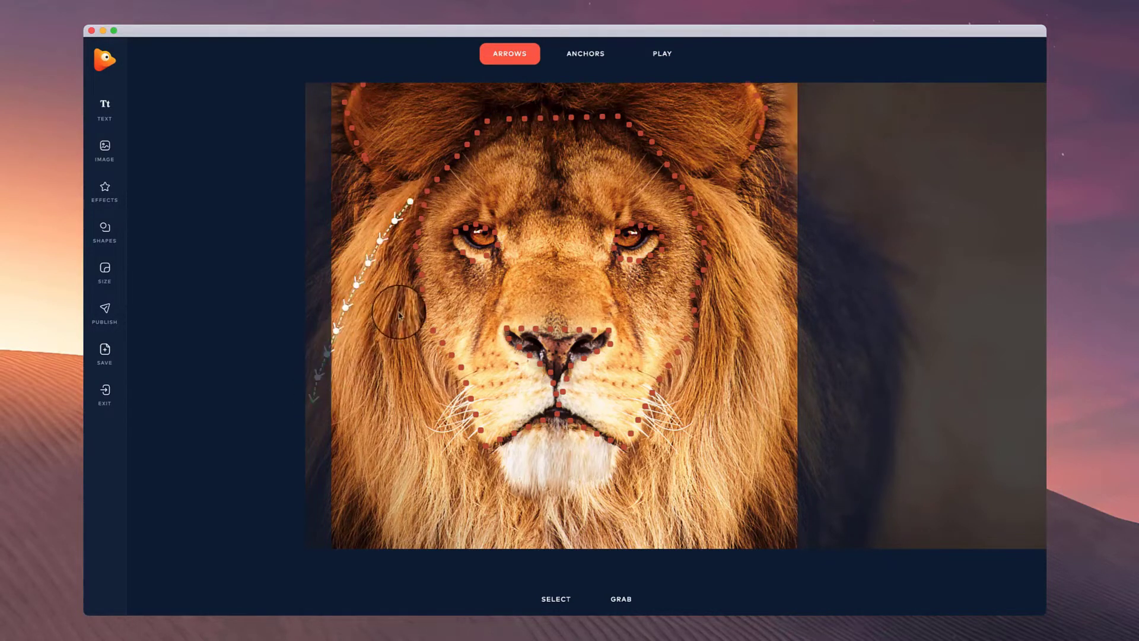
drag(401, 307, 334, 523)
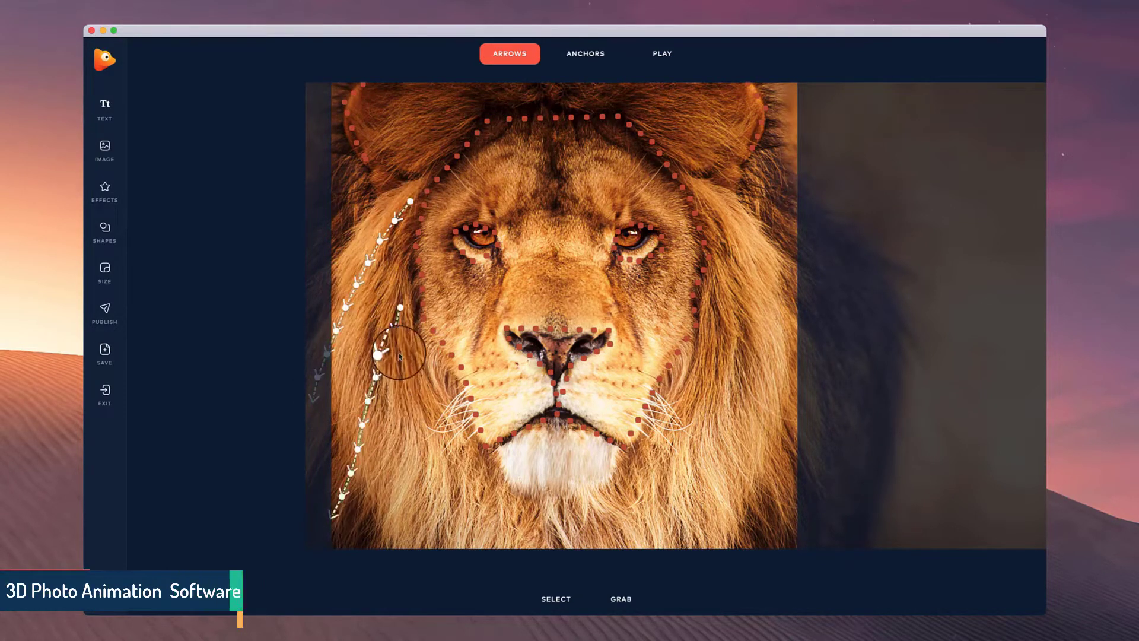
drag(406, 360, 407, 546)
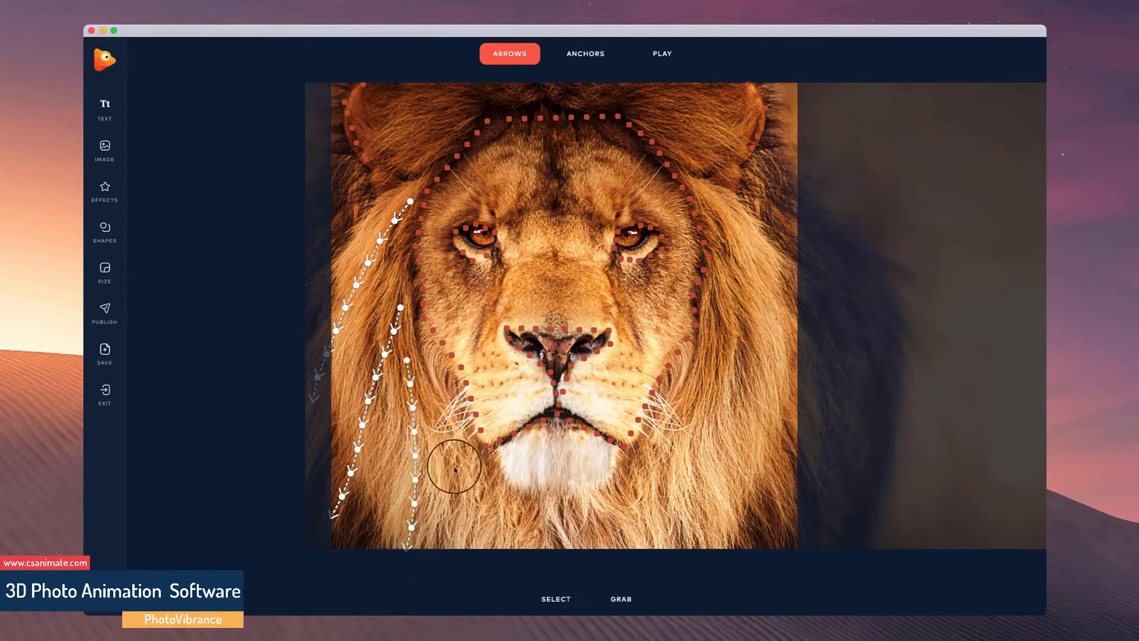
drag(453, 449, 464, 550)
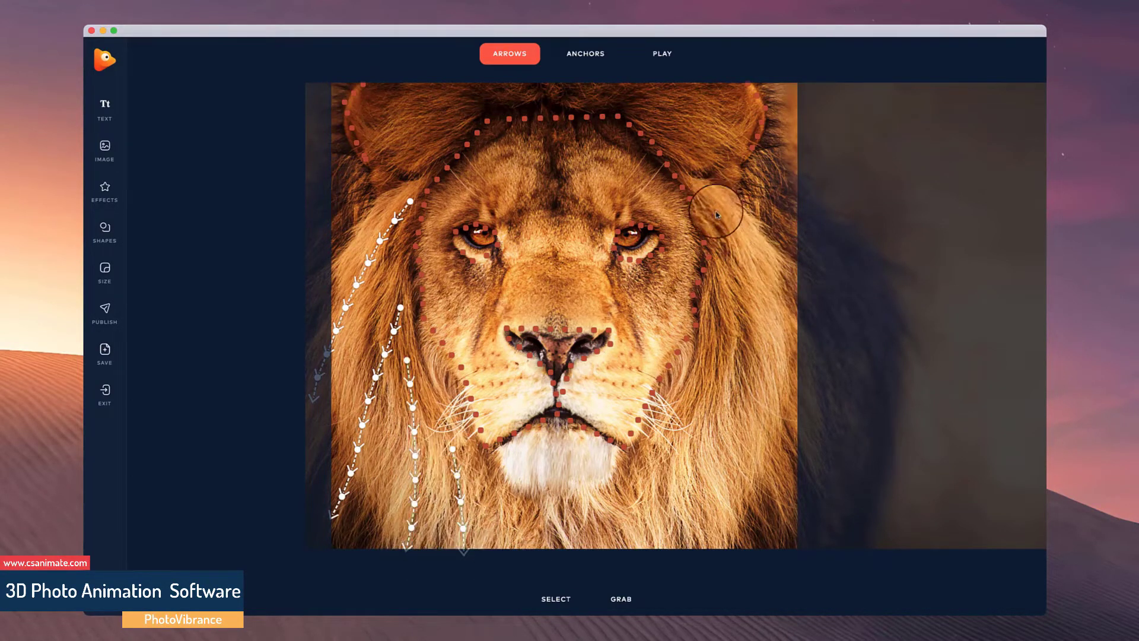
Add five motion arrows down the right mane and two short arrows under the chin.
drag(709, 196, 768, 302)
drag(801, 376, 801, 376)
drag(735, 287, 745, 494)
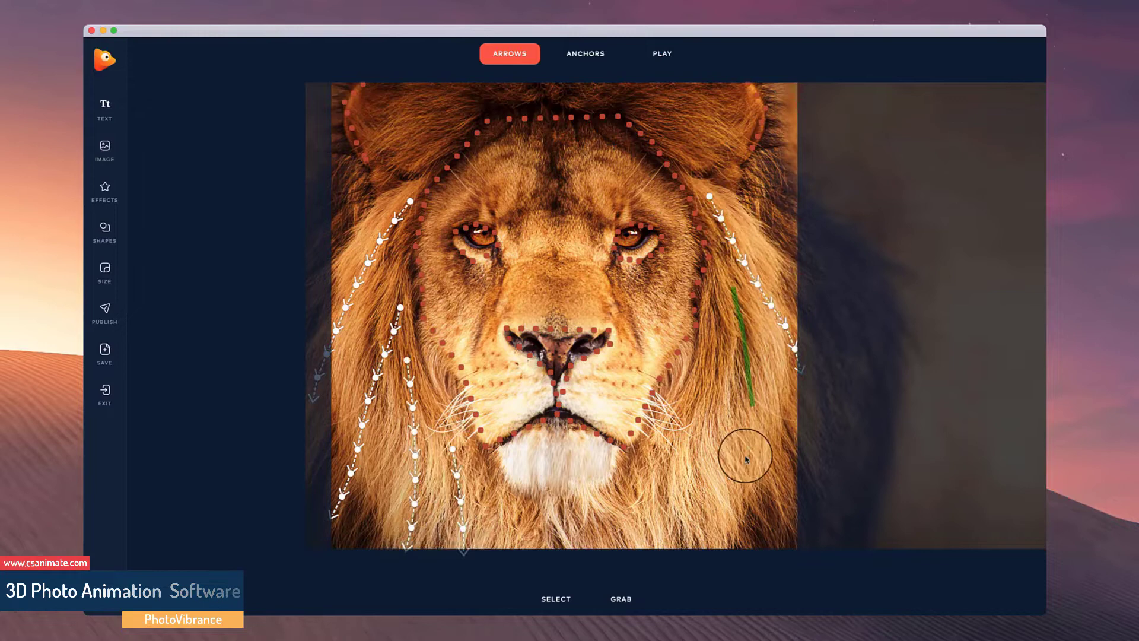
drag(702, 364, 728, 544)
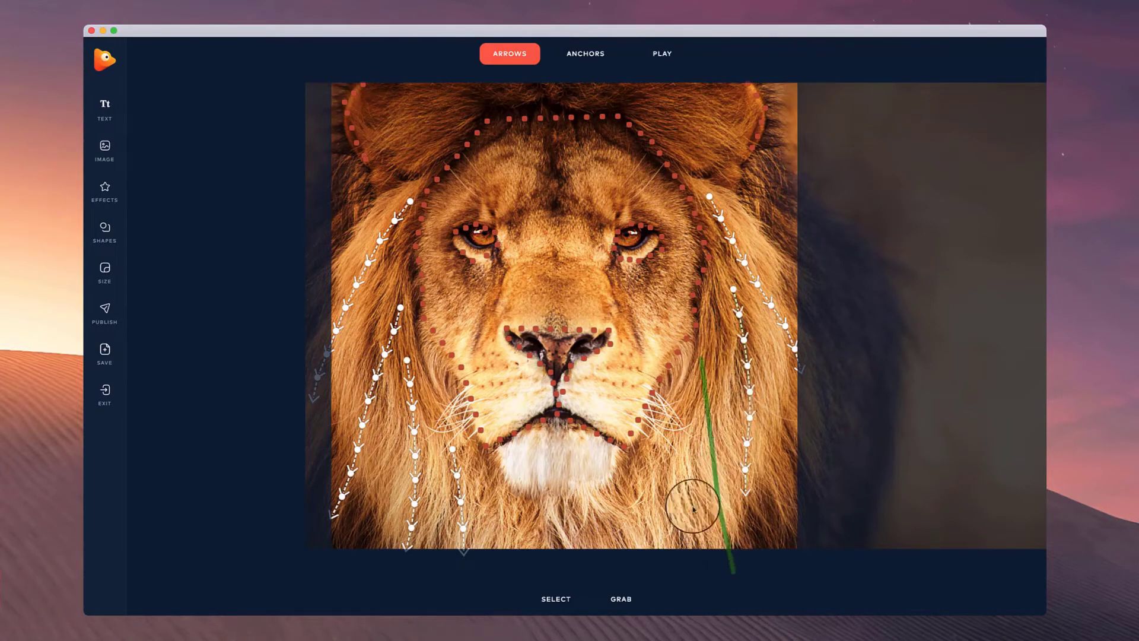
drag(650, 449, 673, 559)
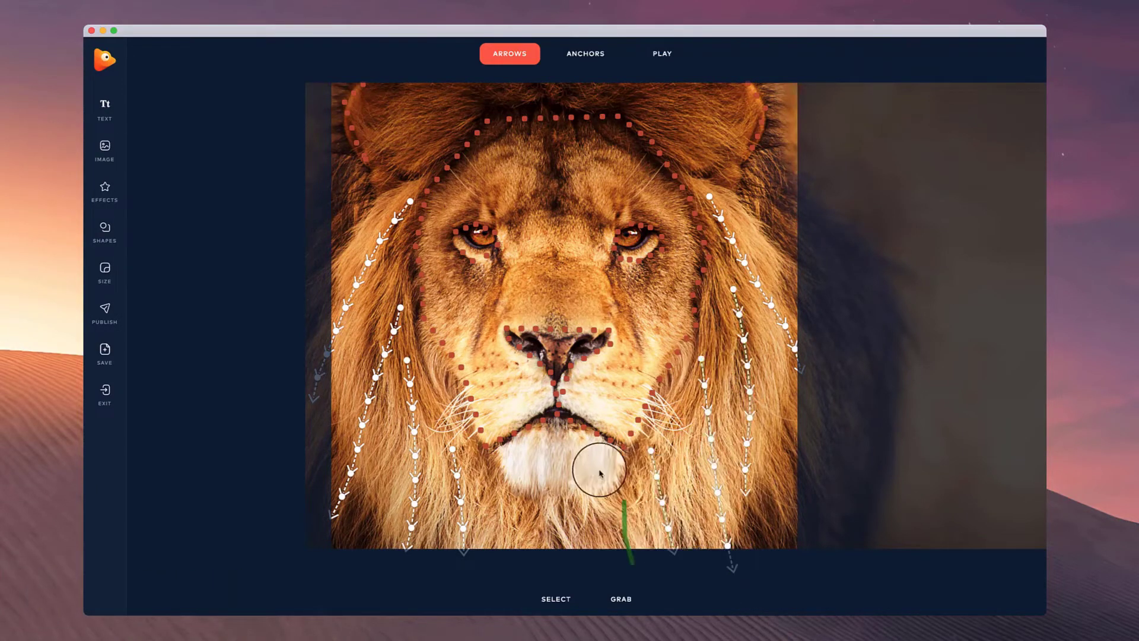
drag(574, 444, 571, 483)
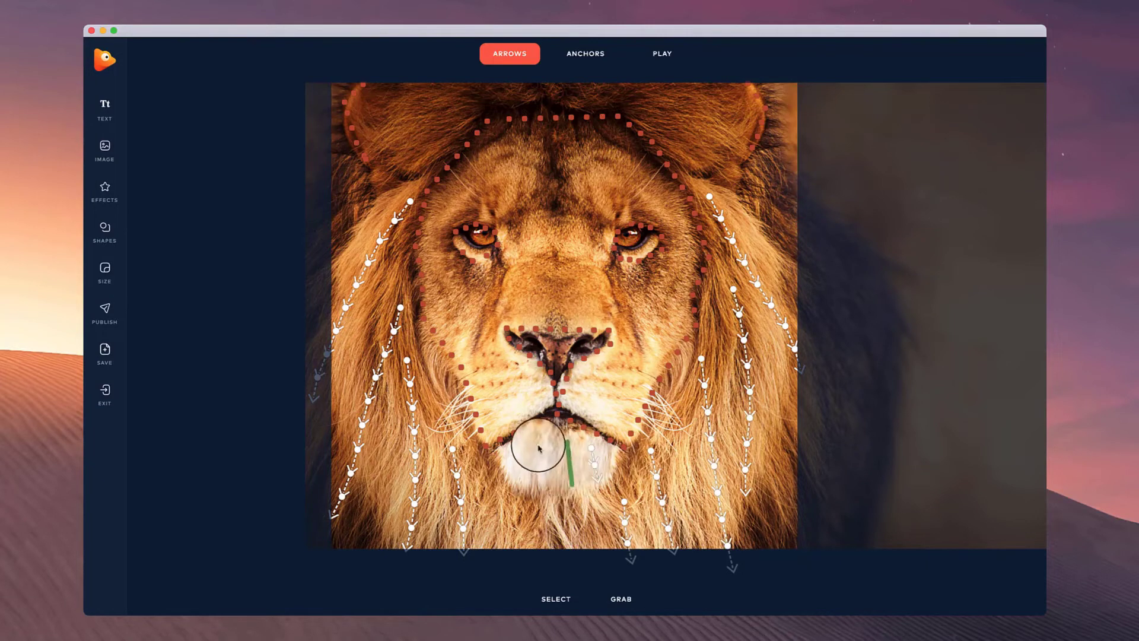
drag(532, 449, 544, 490)
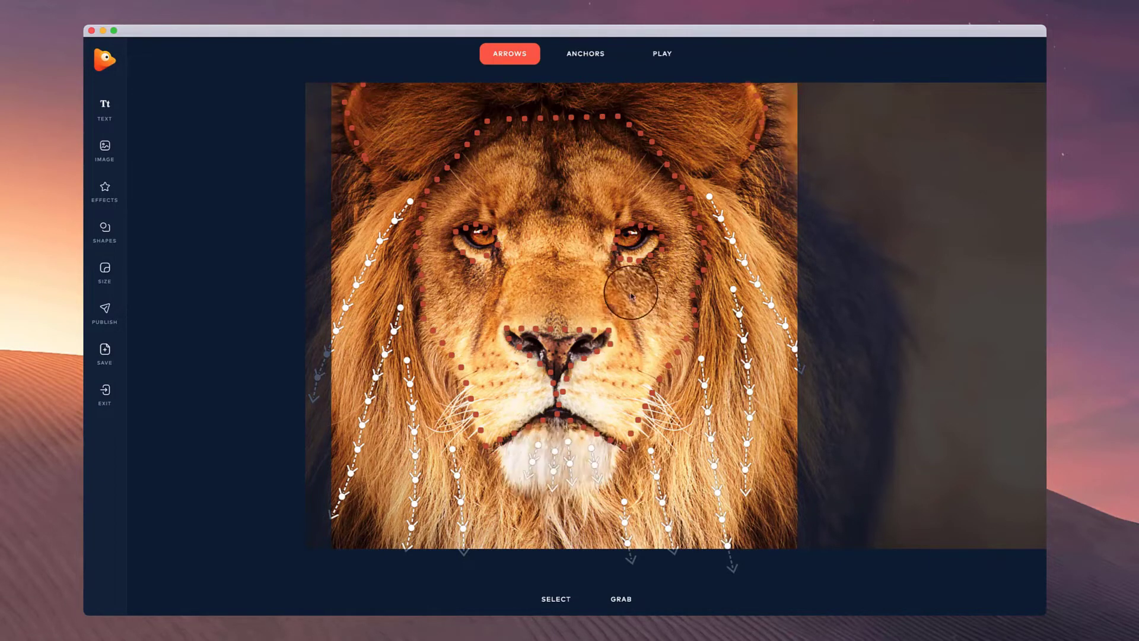
Add arrows below the right eye and across the forehead, nose bridge, cheeks and chin, then preview.
drag(635, 277, 677, 306)
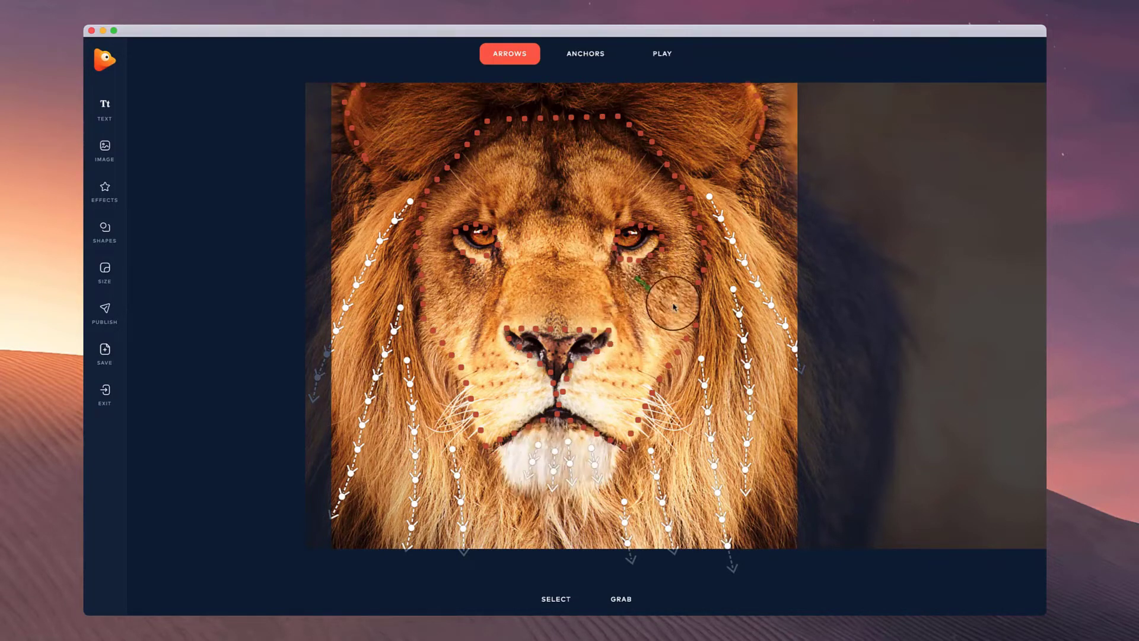
mouse_move(685, 263)
mouse_down()
mouse_move(666, 202)
mouse_move(508, 164)
mouse_move(445, 222)
mouse_move(516, 313)
mouse_up()
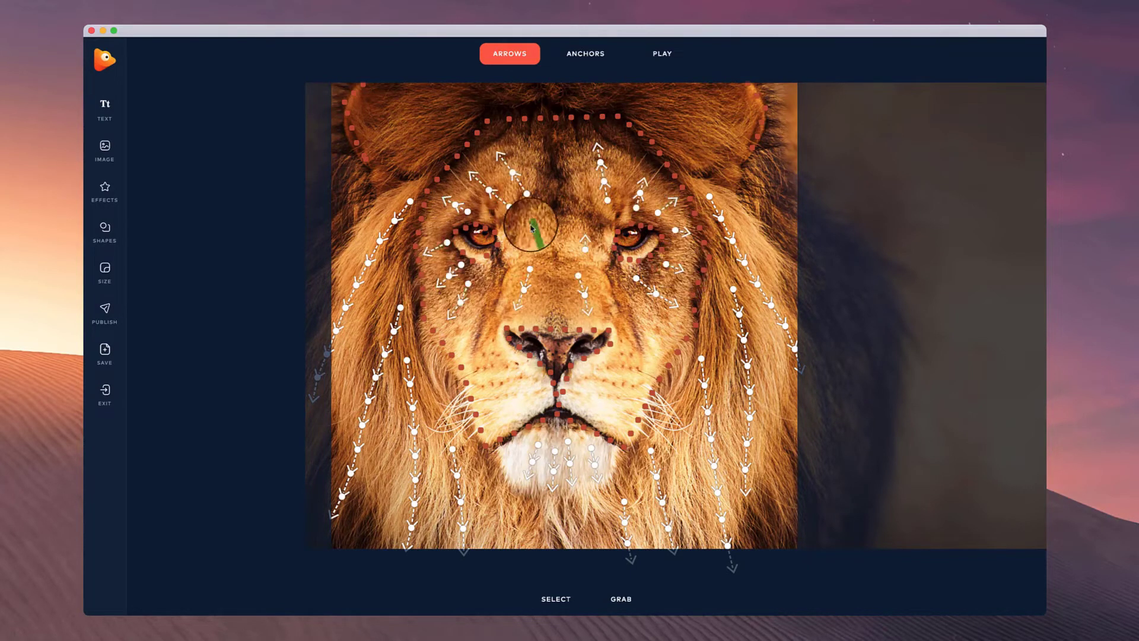
drag(501, 387, 478, 379)
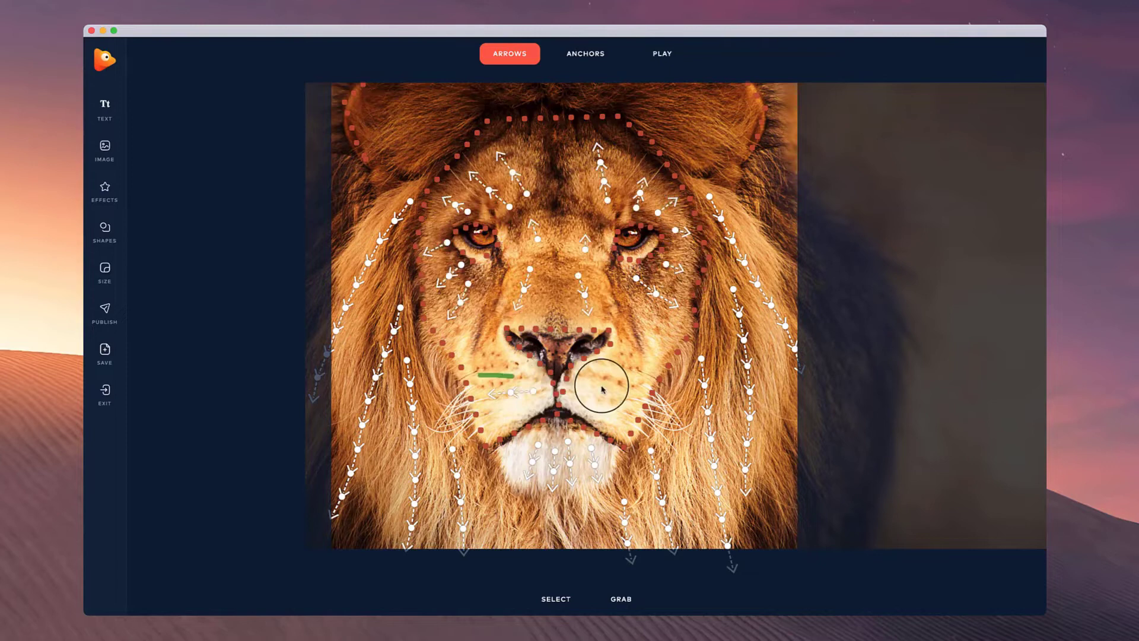
drag(632, 395, 597, 392)
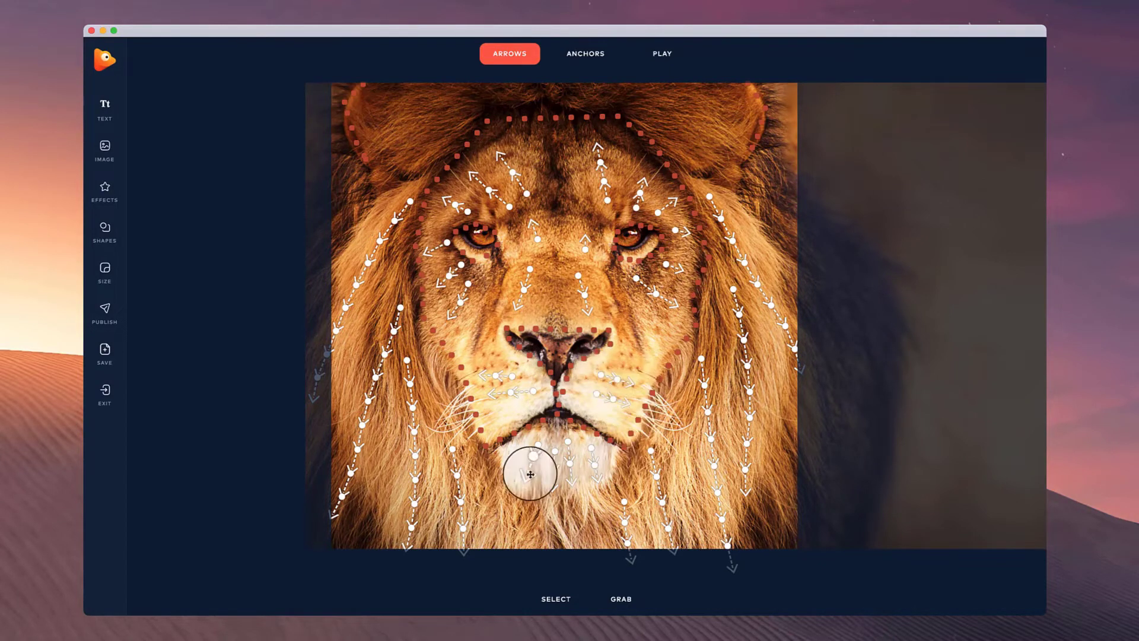
drag(517, 465, 520, 487)
click(673, 50)
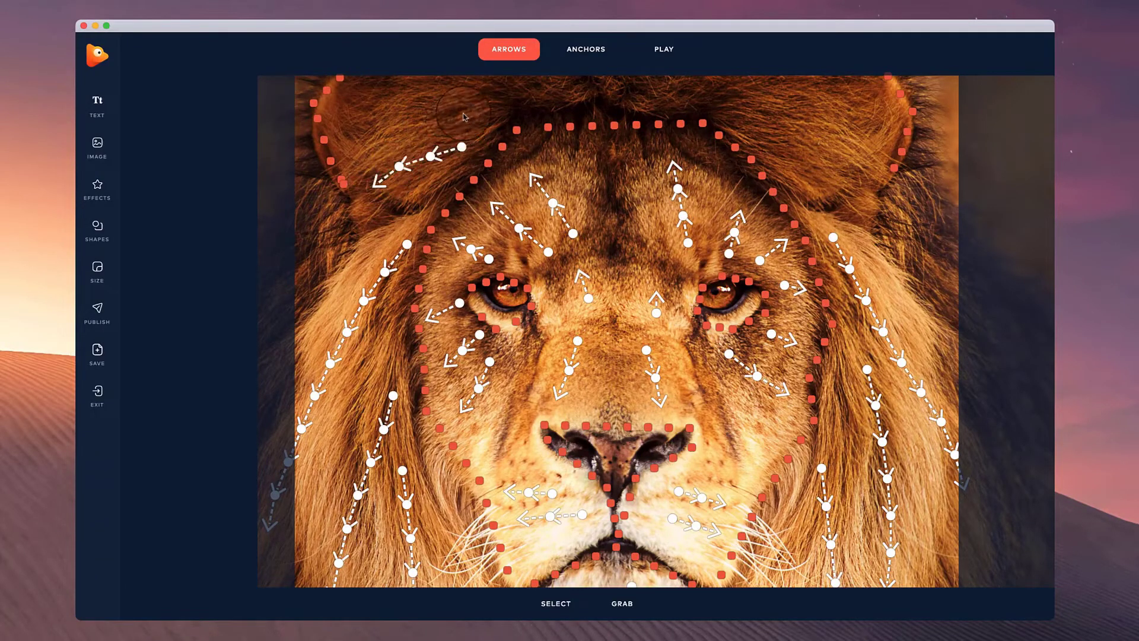
Add arrows across the top-right and outer right mane, then play and stop the preview.
drag(757, 105, 853, 90)
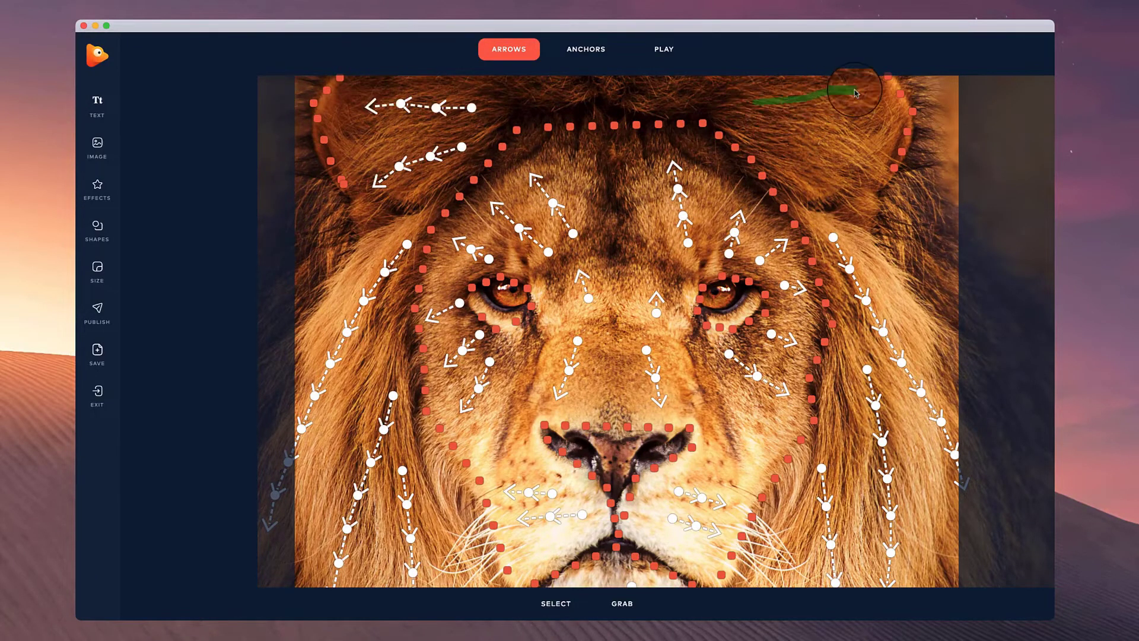
drag(862, 163, 863, 161)
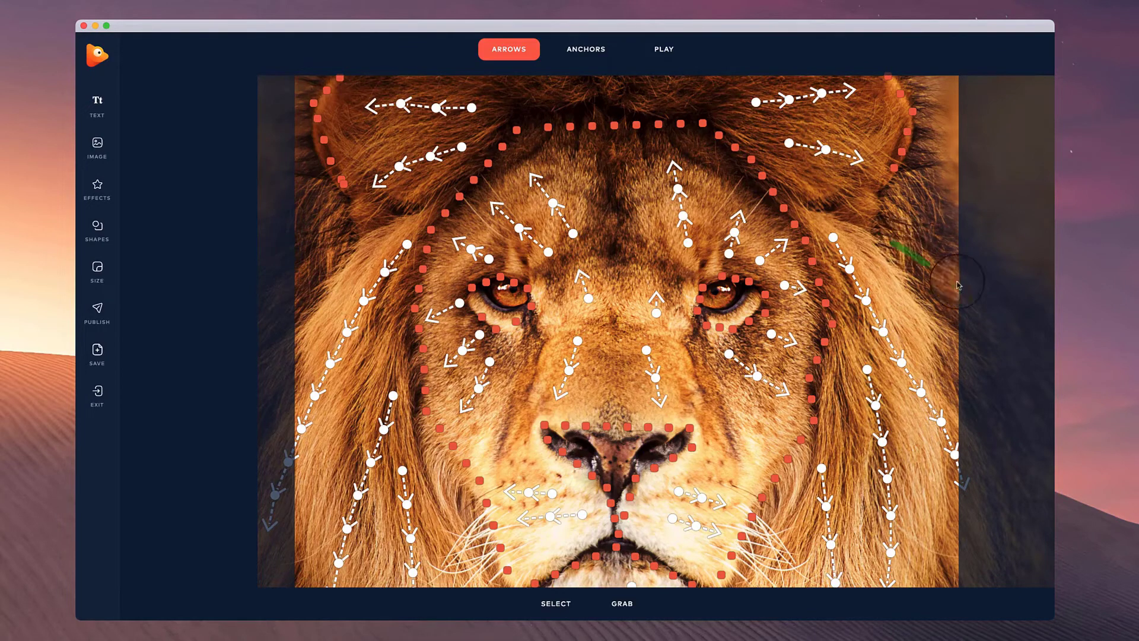
mouse_move(919, 201)
mouse_down()
mouse_move(957, 227)
mouse_move(954, 343)
mouse_up()
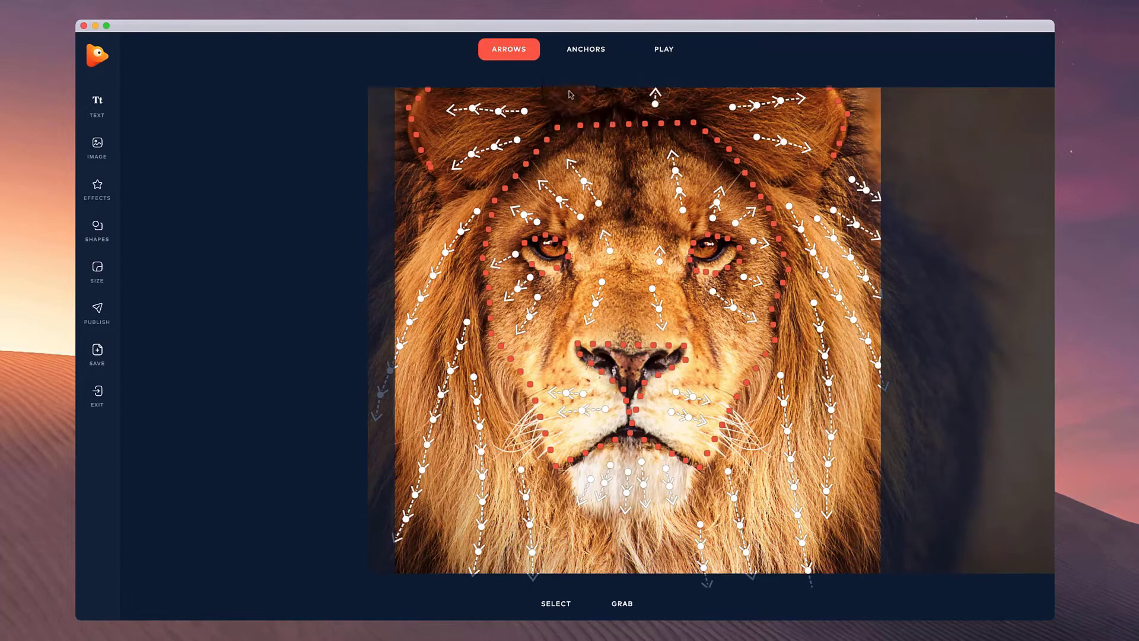
click(663, 51)
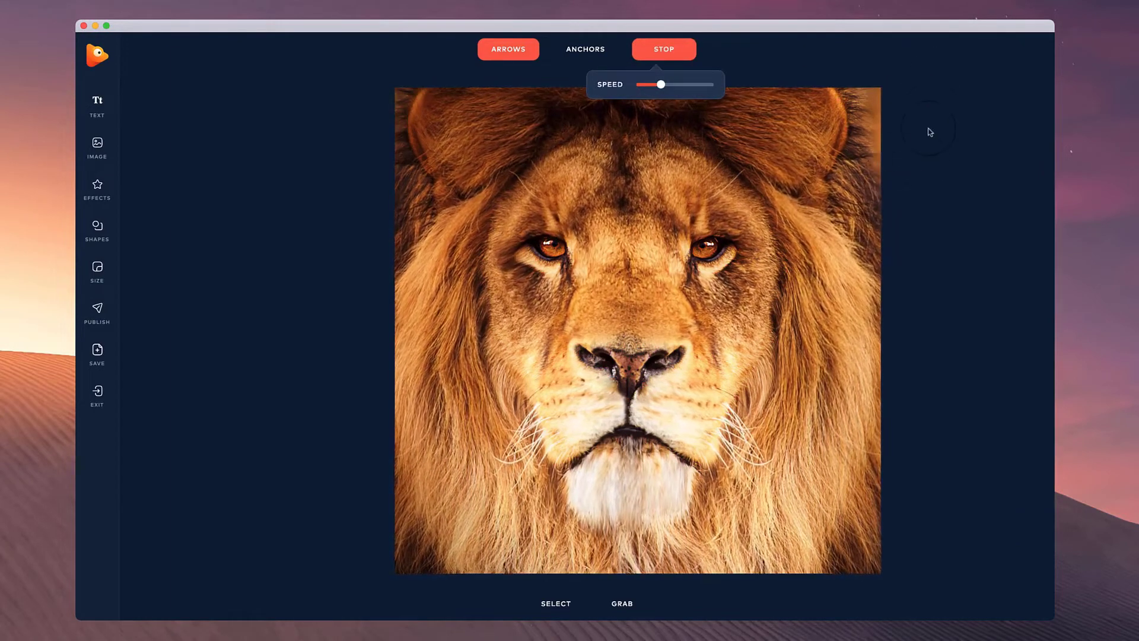
click(664, 49)
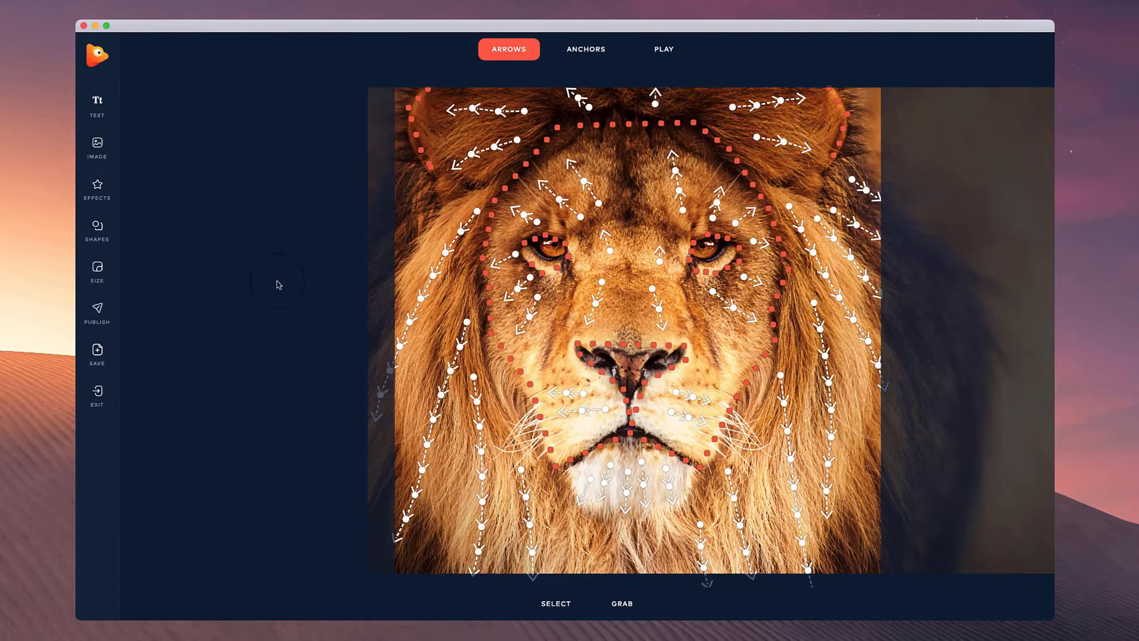
Choose MP4 as the publish format.
click(157, 60)
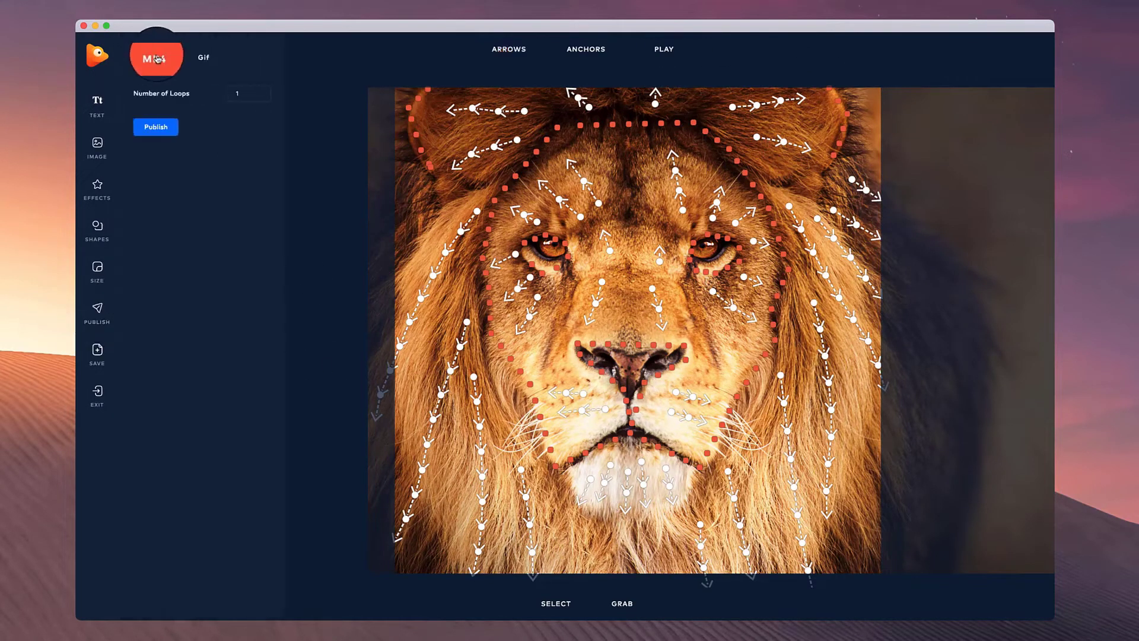